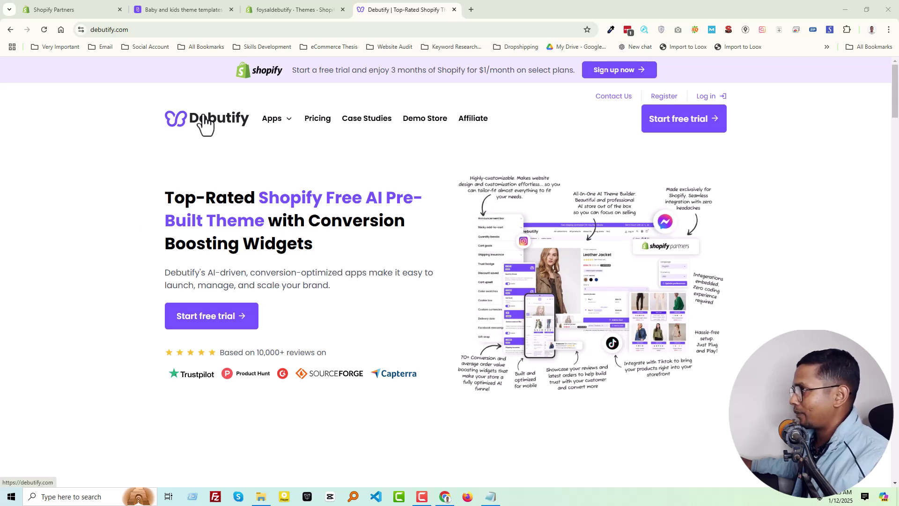
# Step: Switch to the Debutify theme dashboard and open its home page with the quick start guide
pyautogui.click(200, 5)
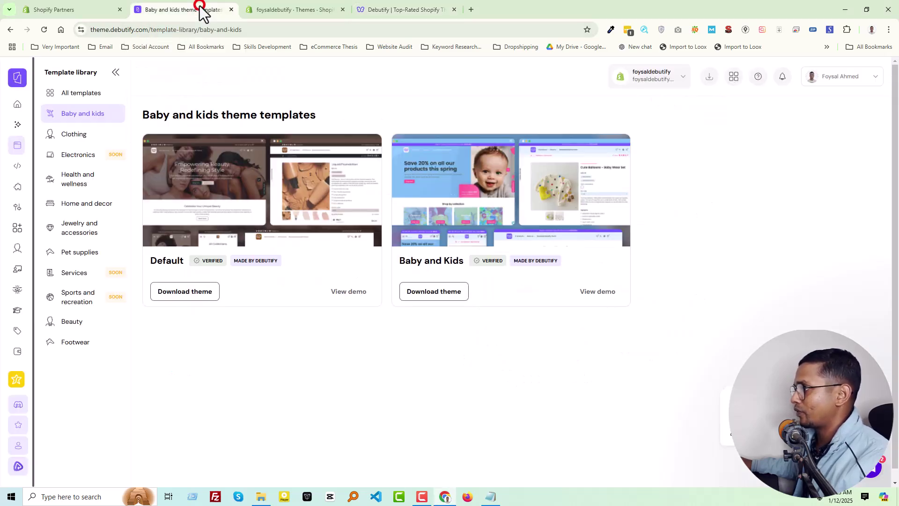
pyautogui.click(18, 105)
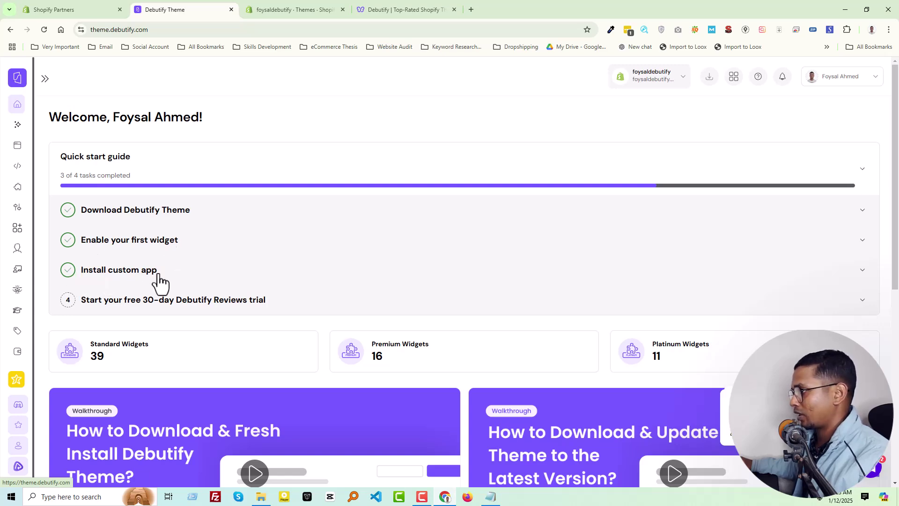
# Step: Open the live storefront from the Shopify admin and review its home page down to the footer and back
pyautogui.hotkey('ctrl', 'Tab')
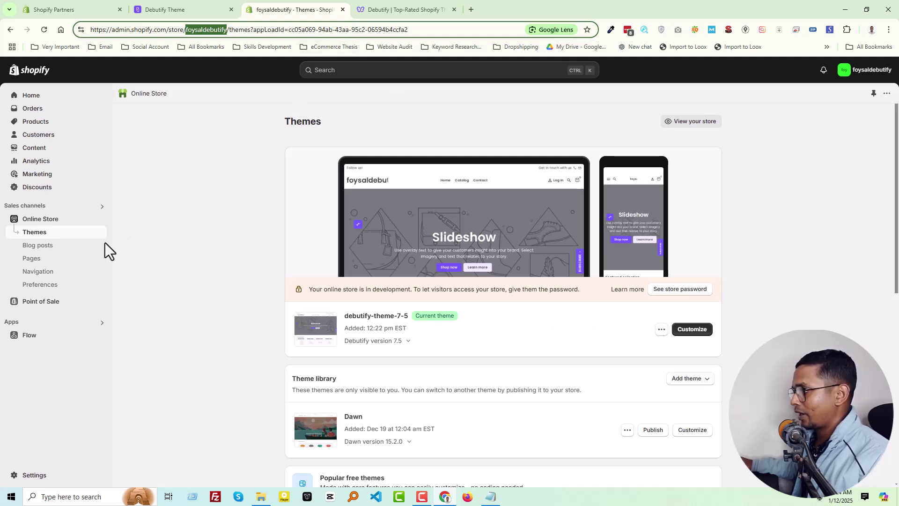
pyautogui.click(100, 219)
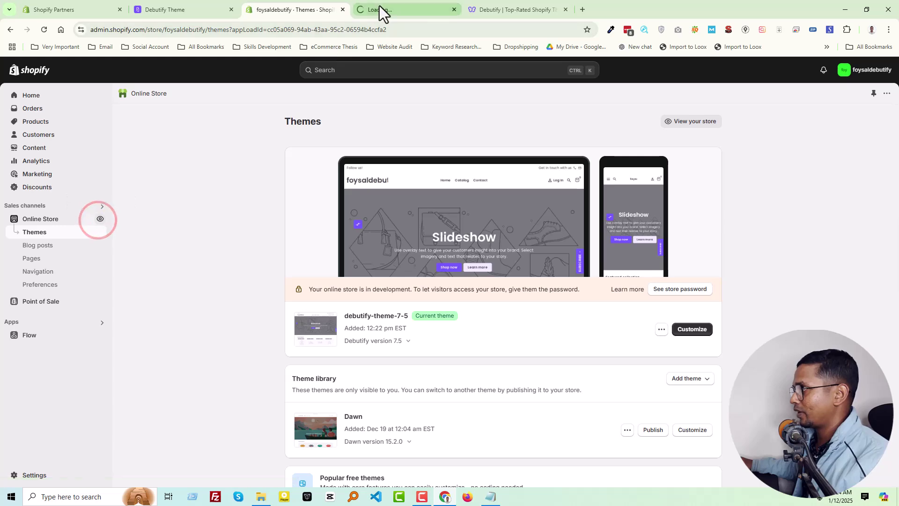
pyautogui.click(381, 10)
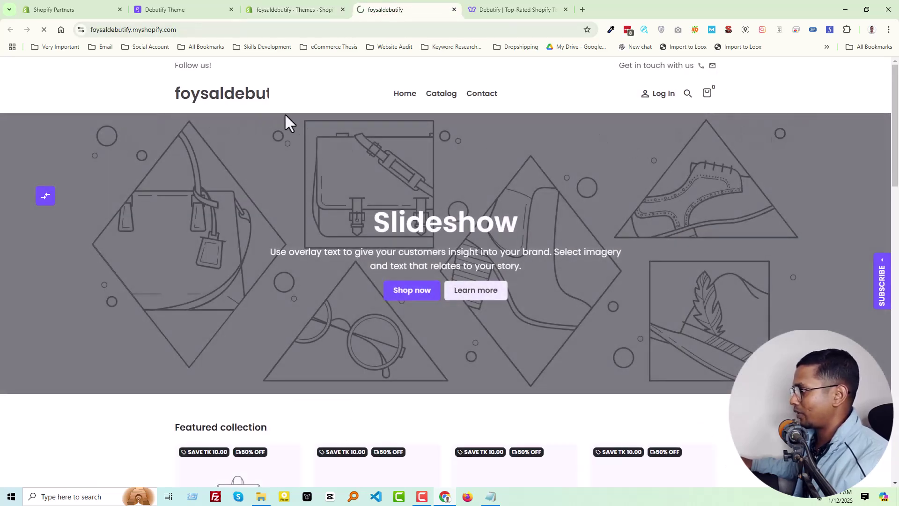
pyautogui.scroll(-3, 329, 192)
pyautogui.scroll(-15, 330, 188)
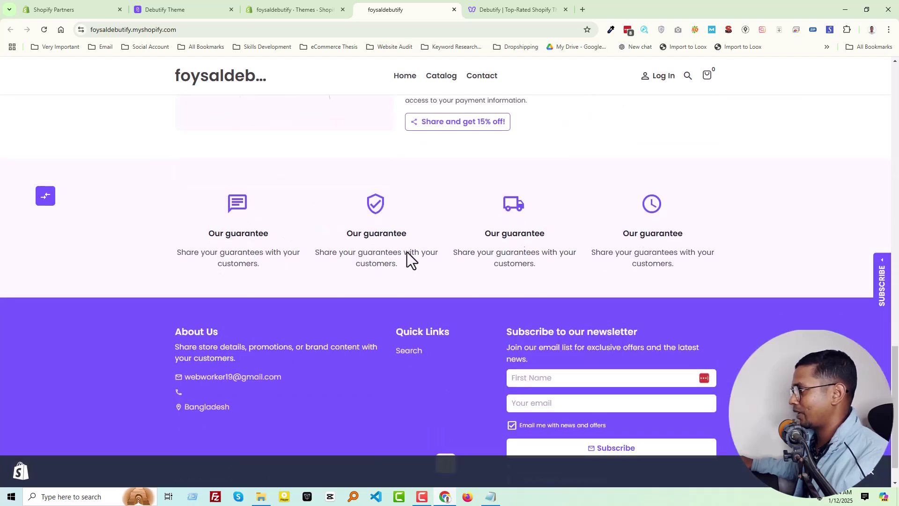
pyautogui.scroll(10, 407, 253)
pyautogui.scroll(8, 407, 252)
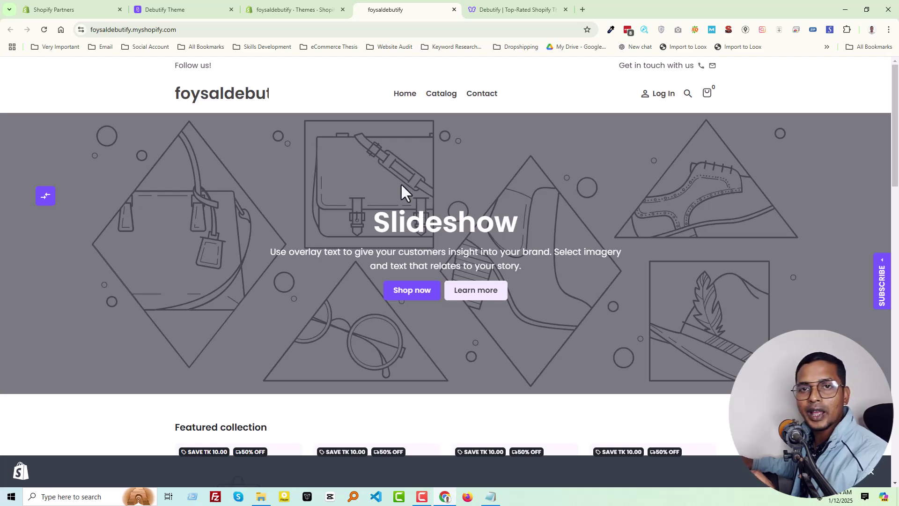
# Step: Open the current theme debutify-theme-7-5 for customization in the Shopify admin and look through its home page preview
pyautogui.click(279, 6)
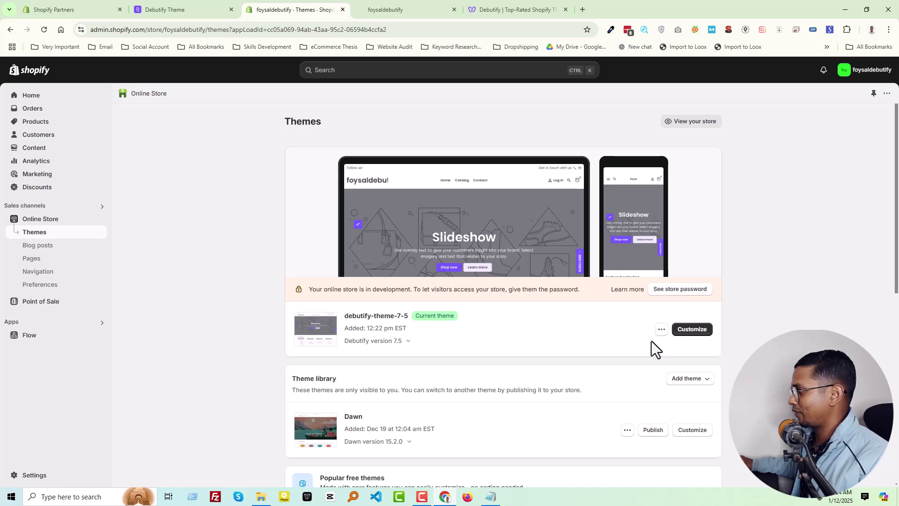
pyautogui.click(682, 330)
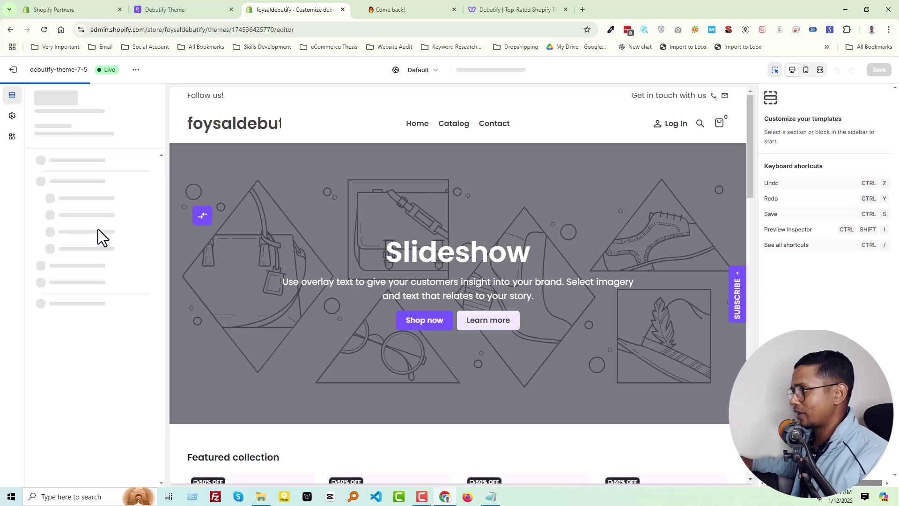
pyautogui.scroll(-5, 321, 266)
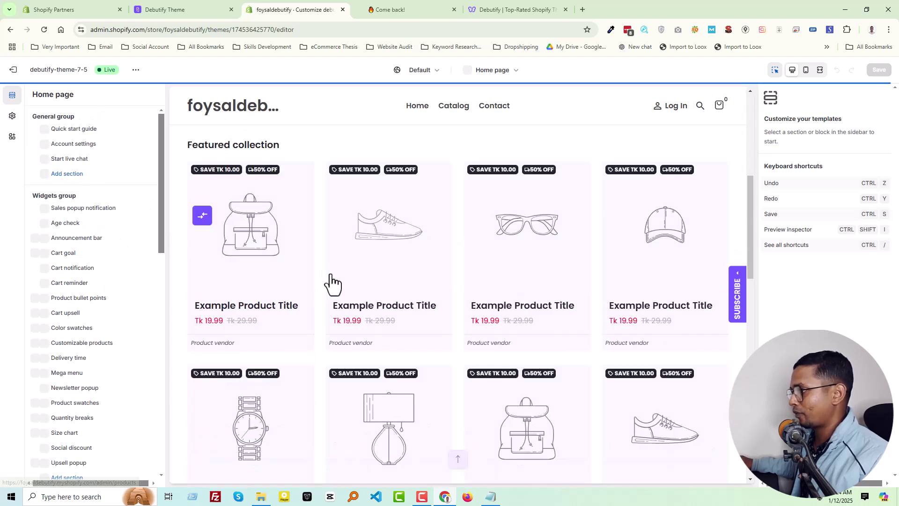
pyautogui.scroll(-10, 332, 281)
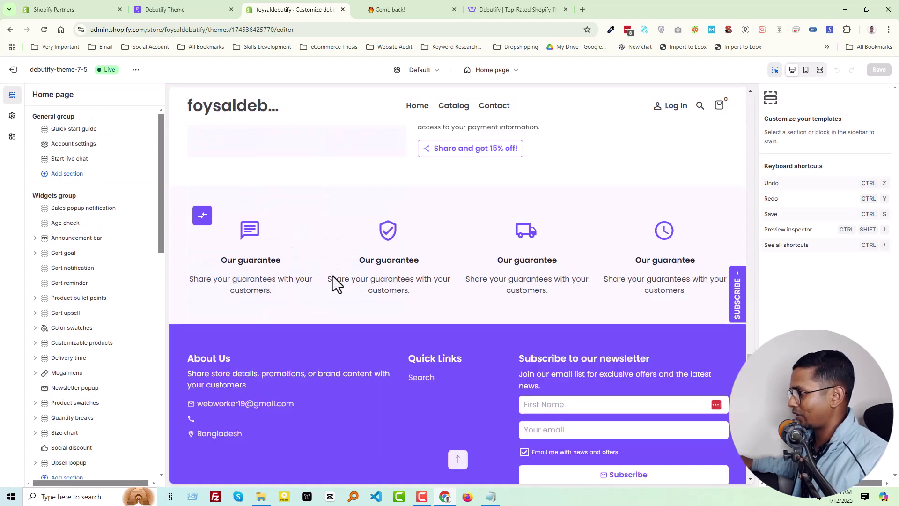
pyautogui.scroll(10, 333, 276)
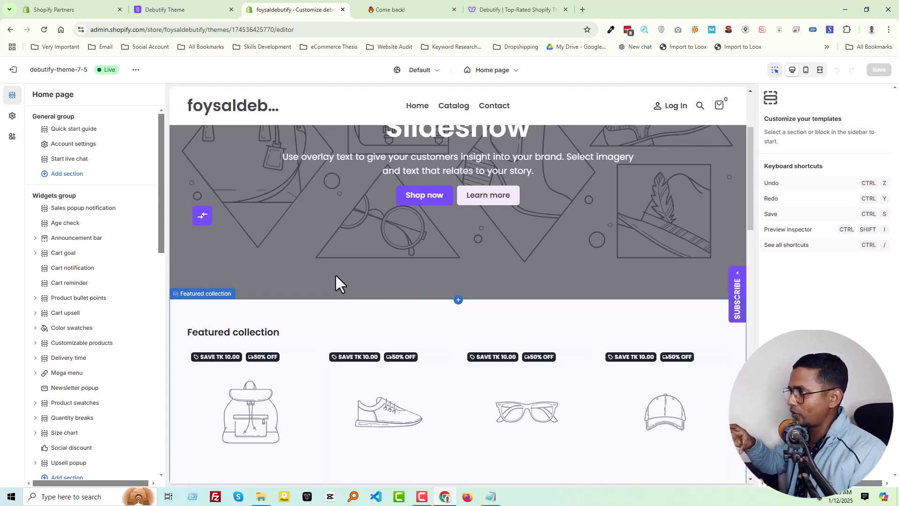
pyautogui.scroll(3, 351, 265)
pyautogui.scroll(1, 356, 261)
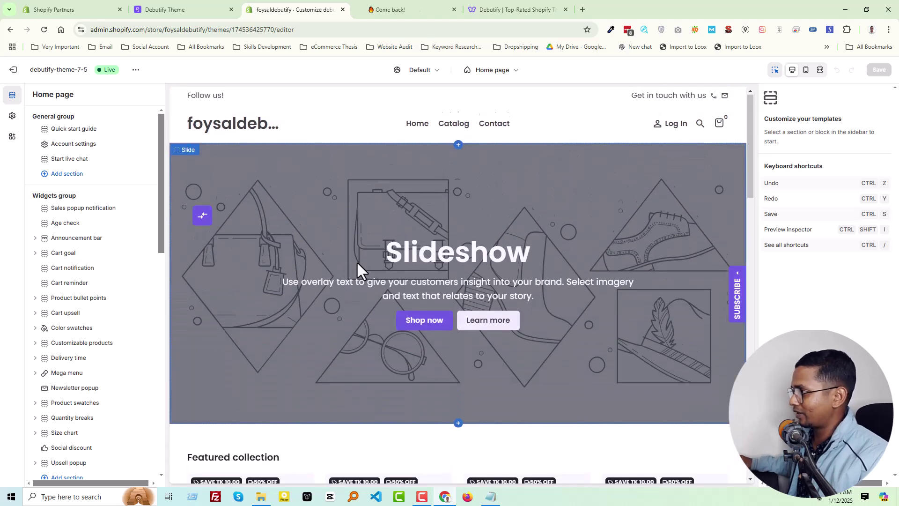
pyautogui.scroll(-5, 344, 265)
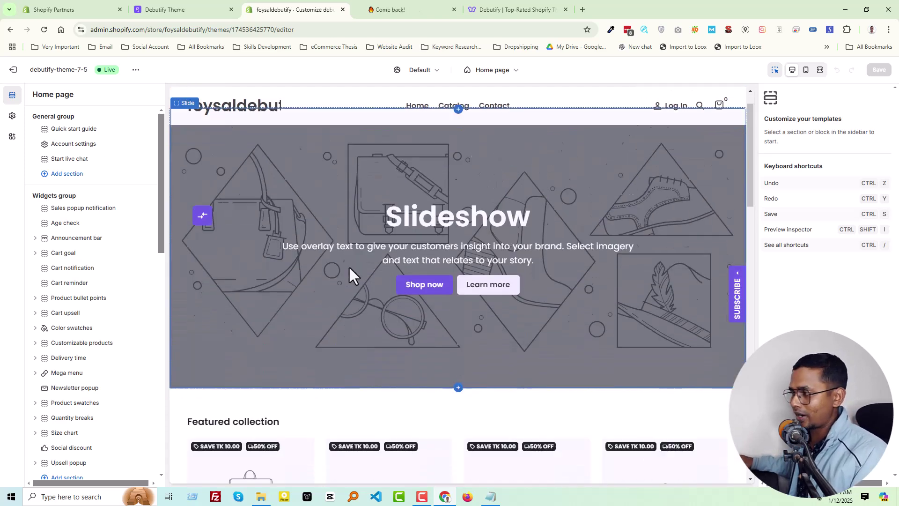
# Step: Examine the home page's section list from the widgets group to the footer group, and compare it with the store preview
pyautogui.moveTo(99, 236)
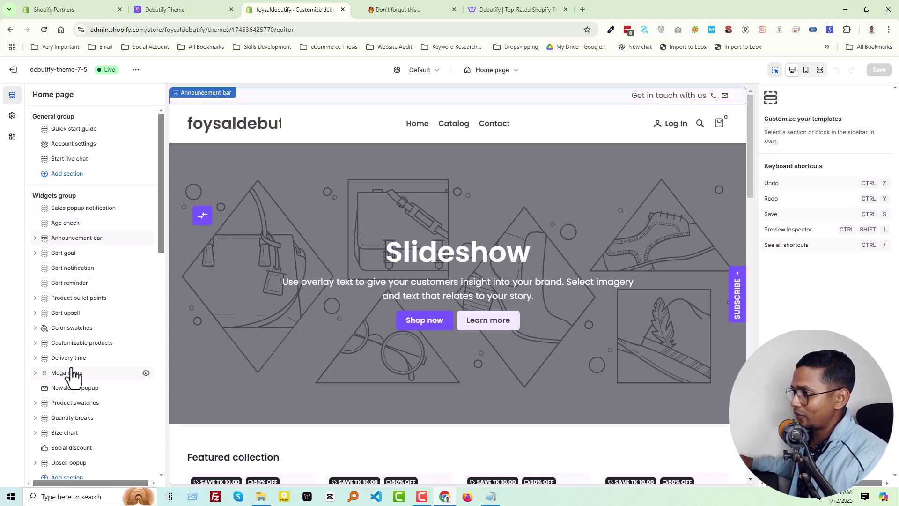
pyautogui.scroll(-12, 85, 380)
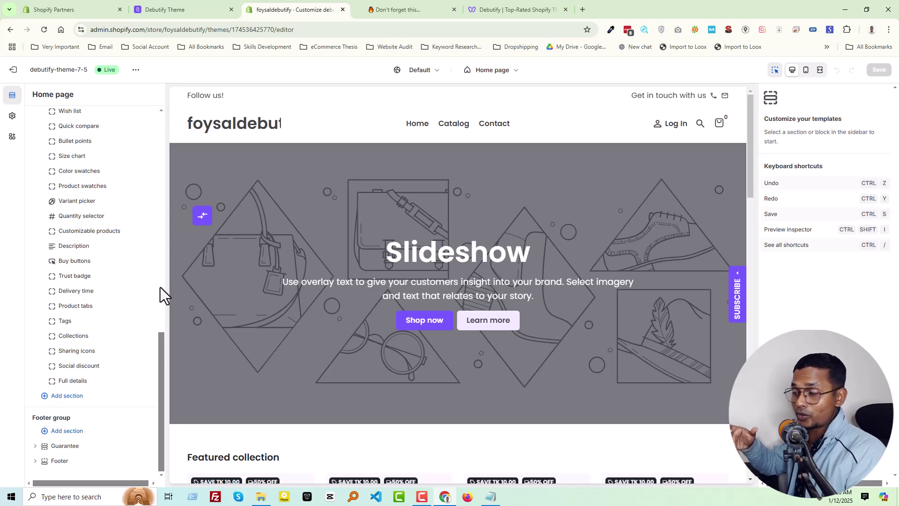
pyautogui.scroll(15, 94, 253)
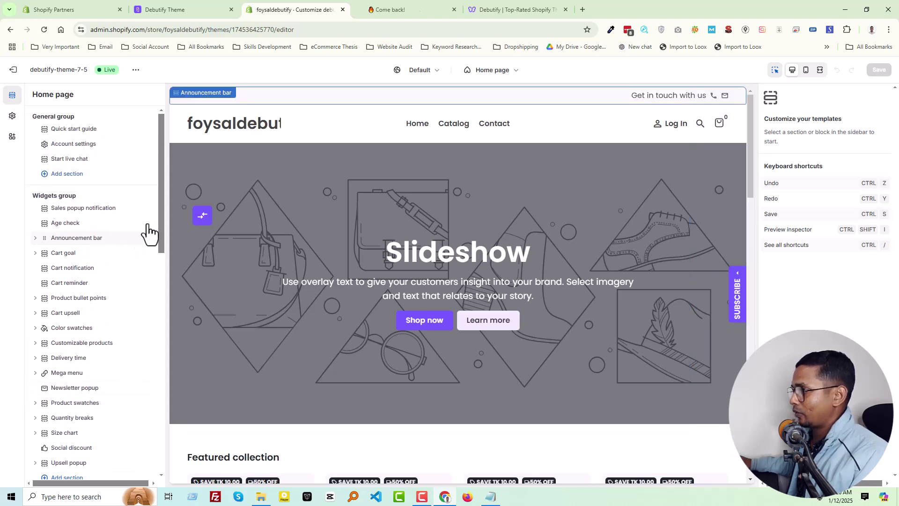
pyautogui.scroll(-5, 276, 237)
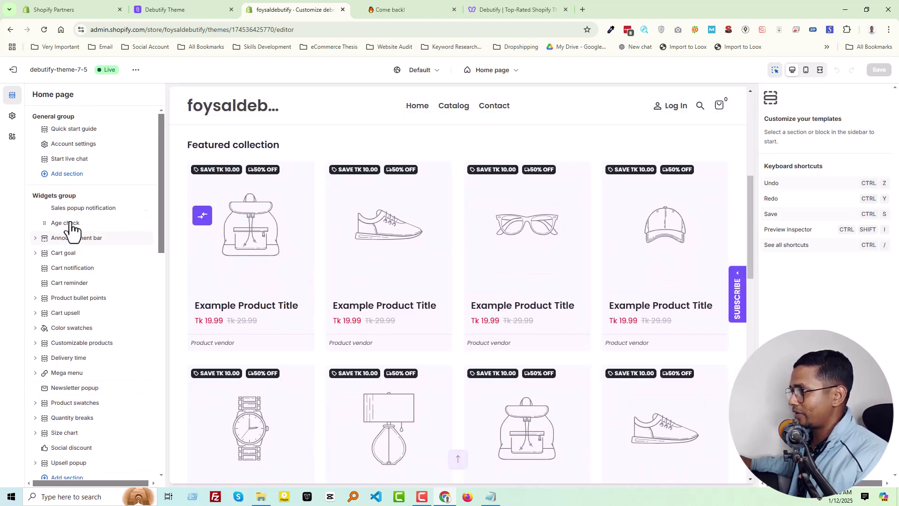
pyautogui.scroll(-10, 89, 318)
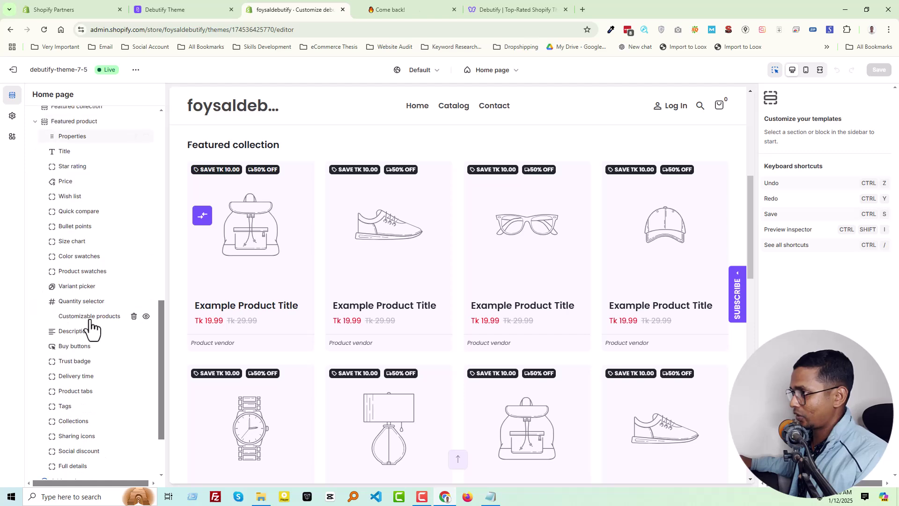
pyautogui.scroll(-5, 318, 302)
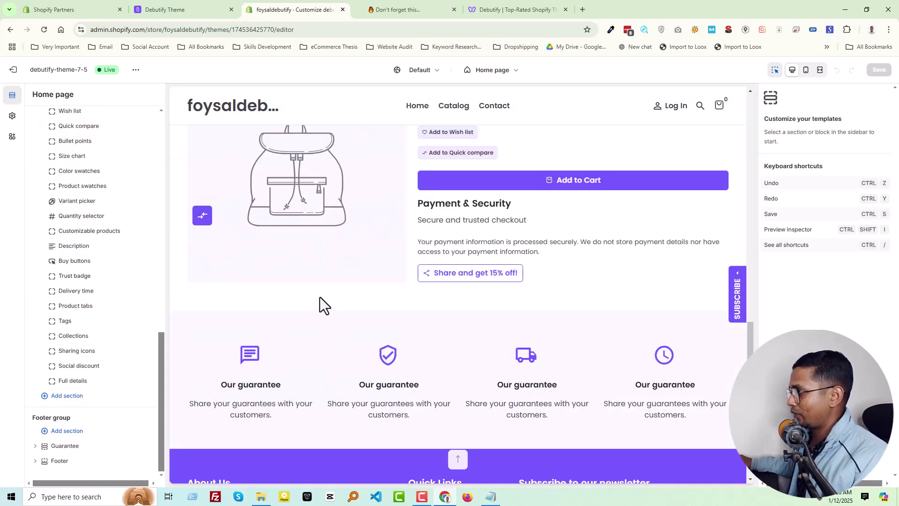
pyautogui.scroll(10, 300, 268)
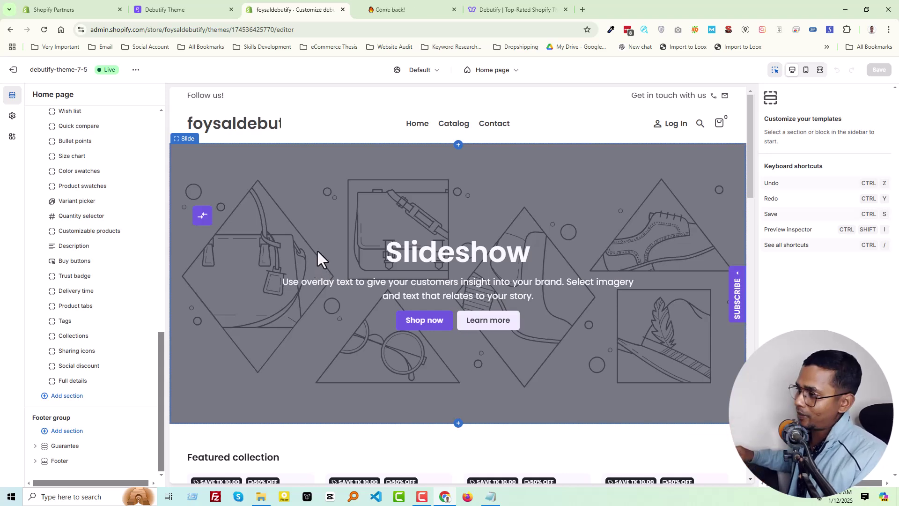
# Step: Open the Jewelry template's demo from the Jewelry and accessories category of the Debutify template library and dismiss the newsletter popup
pyautogui.click(182, 9)
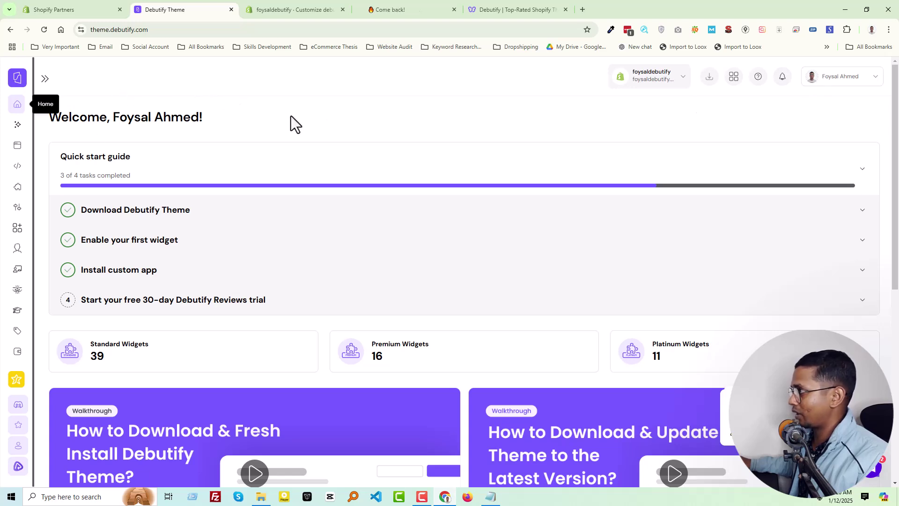
pyautogui.click(18, 145)
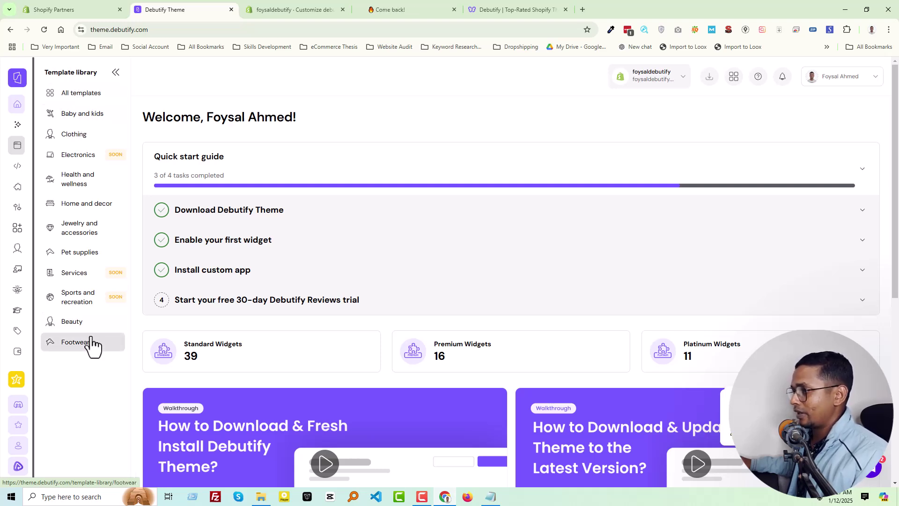
pyautogui.click(97, 229)
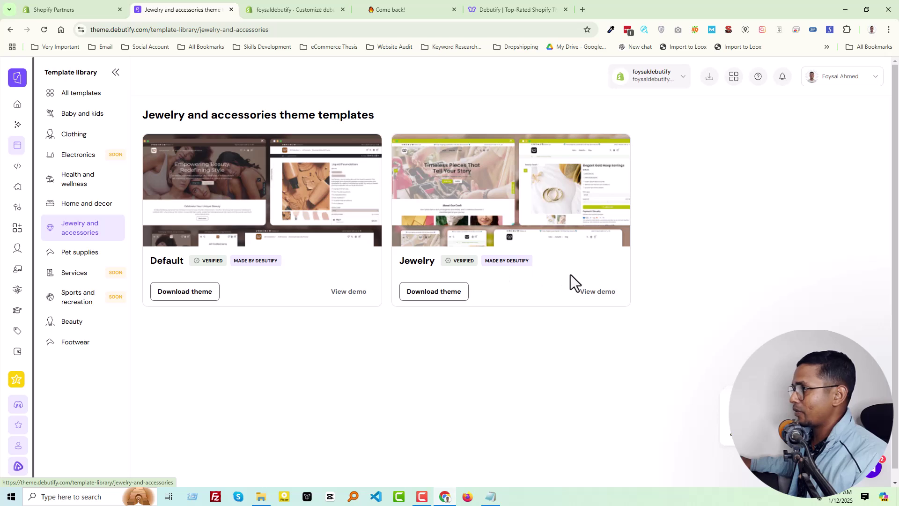
pyautogui.click(601, 297)
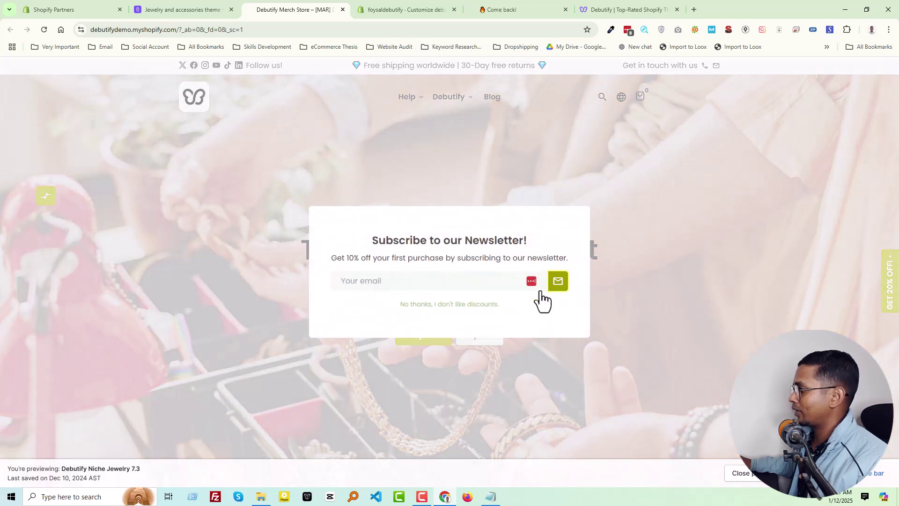
pyautogui.click(456, 303)
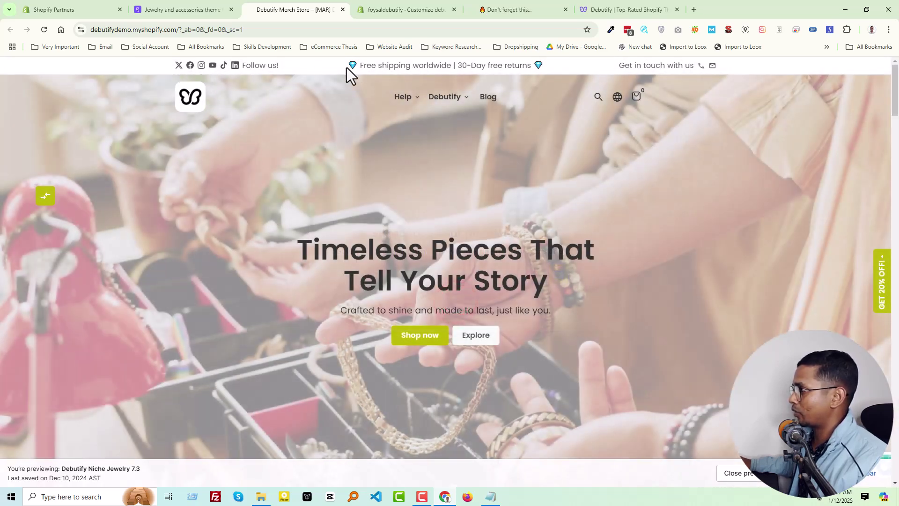
# Step: Examine the Jewelry demo store's home page, from the craft section through the featured product, specification table and testimonials to the footer
pyautogui.scroll(-7, 387, 237)
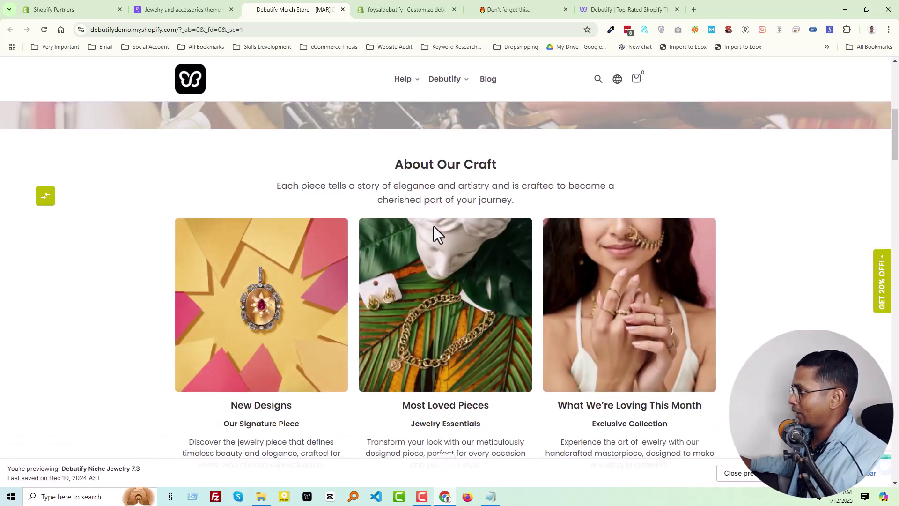
pyautogui.scroll(-3, 422, 228)
pyautogui.scroll(-2, 469, 218)
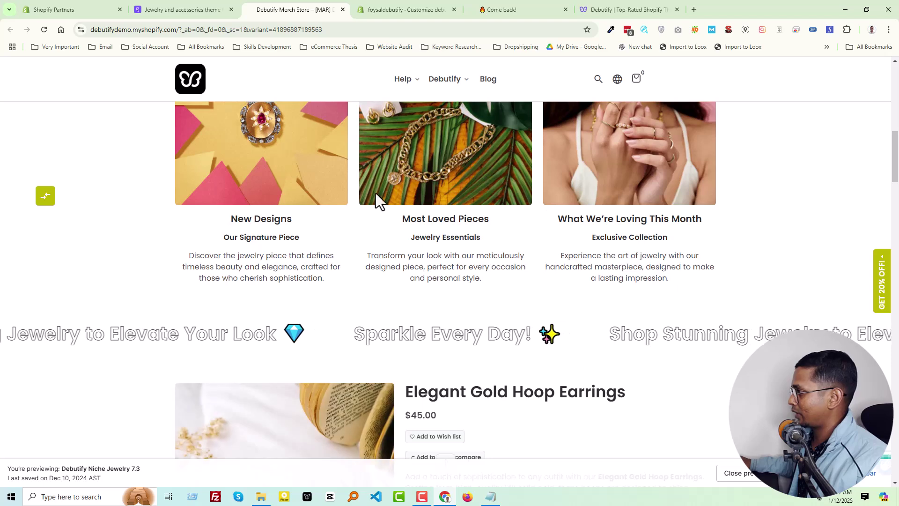
pyautogui.scroll(-5, 269, 200)
pyautogui.scroll(3, 308, 202)
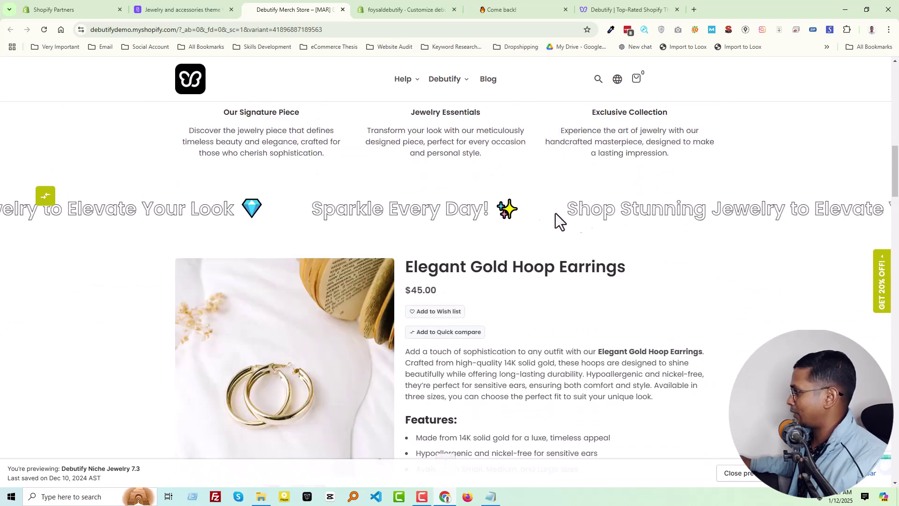
pyautogui.scroll(-8, 433, 249)
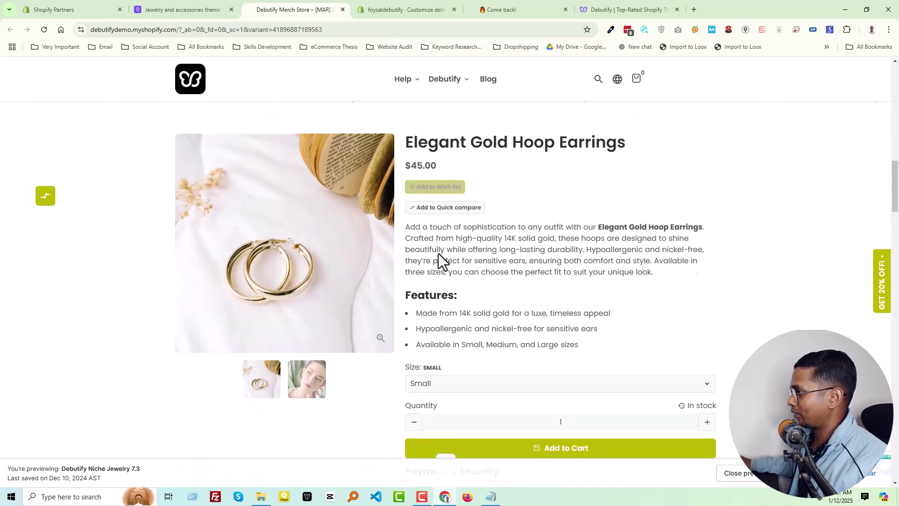
pyautogui.scroll(-10, 450, 233)
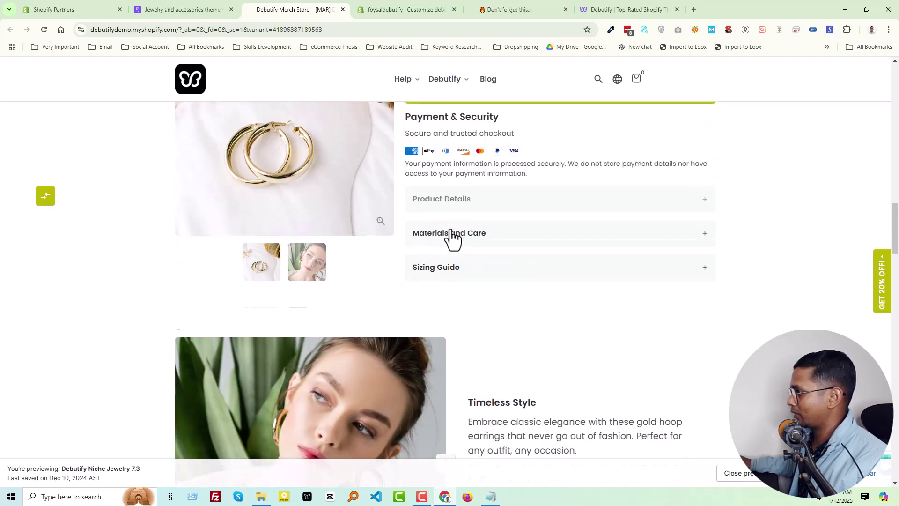
pyautogui.scroll(-10, 416, 245)
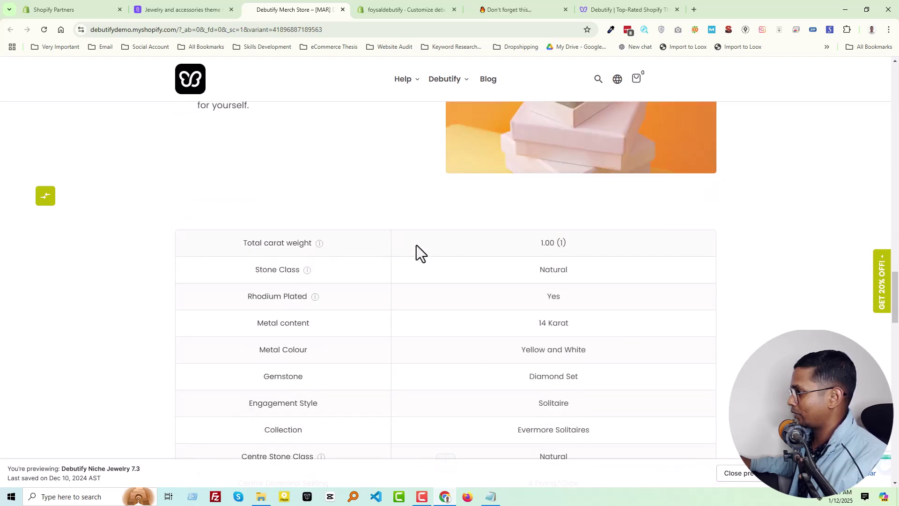
pyautogui.scroll(5, 470, 235)
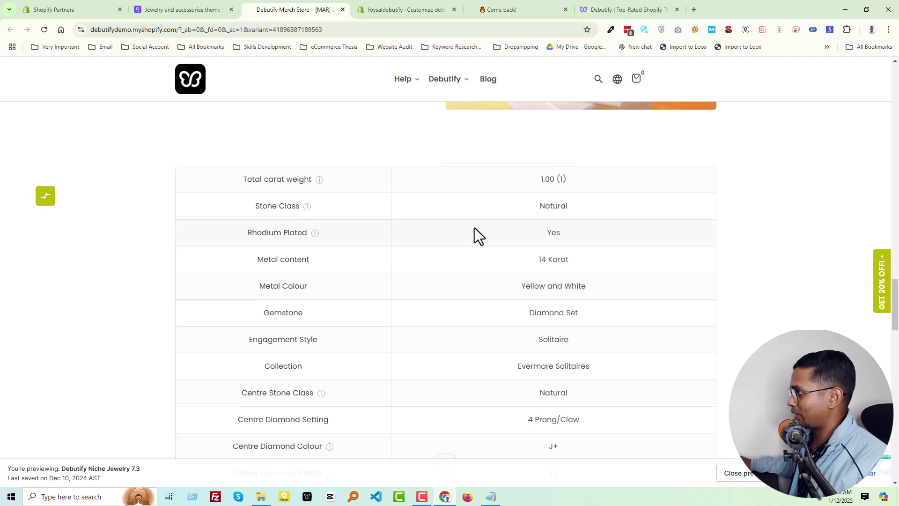
pyautogui.scroll(-10, 474, 228)
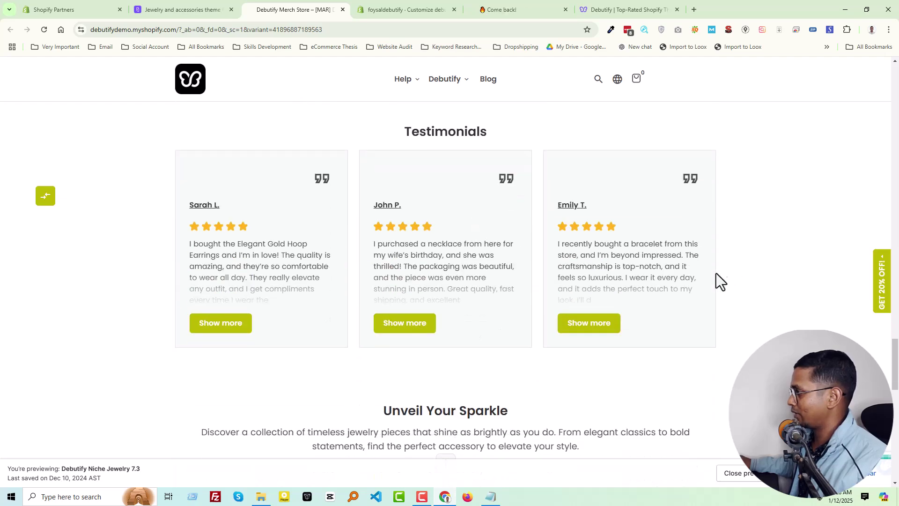
pyautogui.scroll(-15, 468, 281)
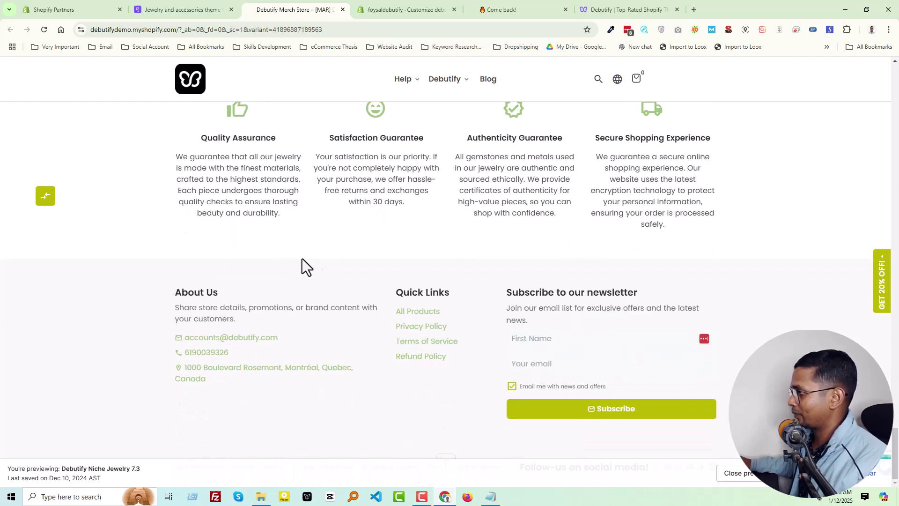
# Step: Review the Jewelry demo store's home page back up to its hero banner, and return to the Jewelry and accessories template listing
pyautogui.scroll(20, 542, 273)
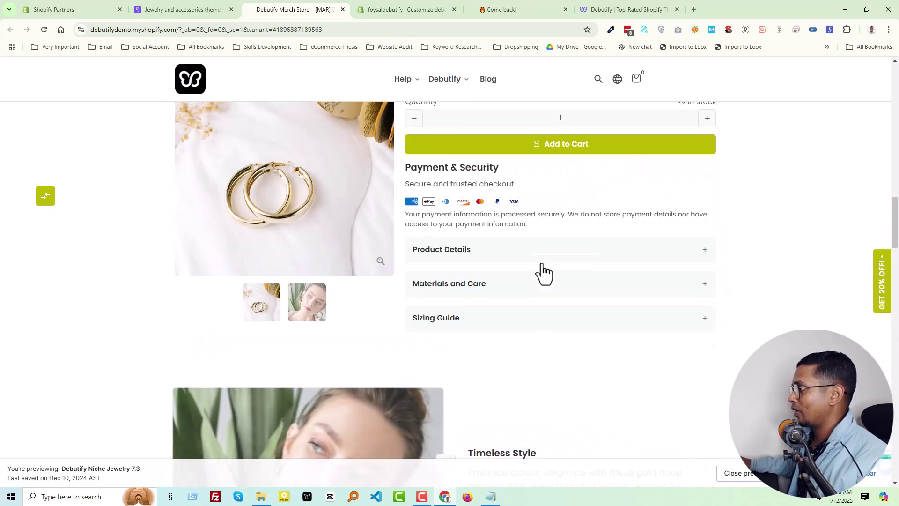
pyautogui.scroll(15, 501, 248)
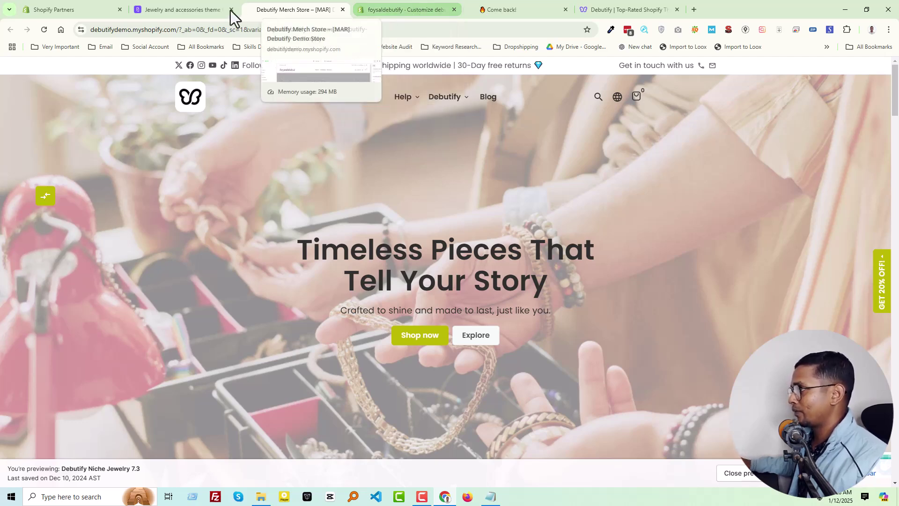
pyautogui.click(195, 9)
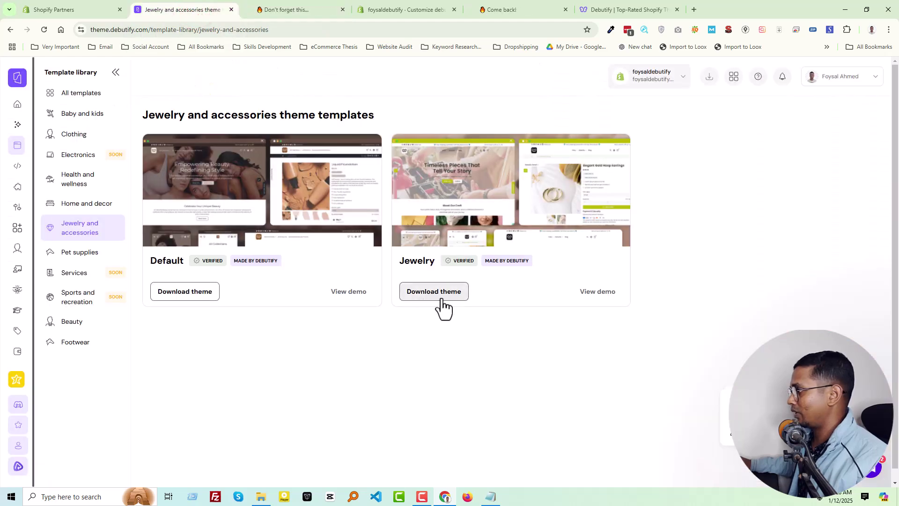
# Step: Exit the theme editor to the Shopify admin's Themes page, and check it against the Jewelry and accessories templates in the Debutify library
pyautogui.click(394, 9)
pyautogui.click(14, 69)
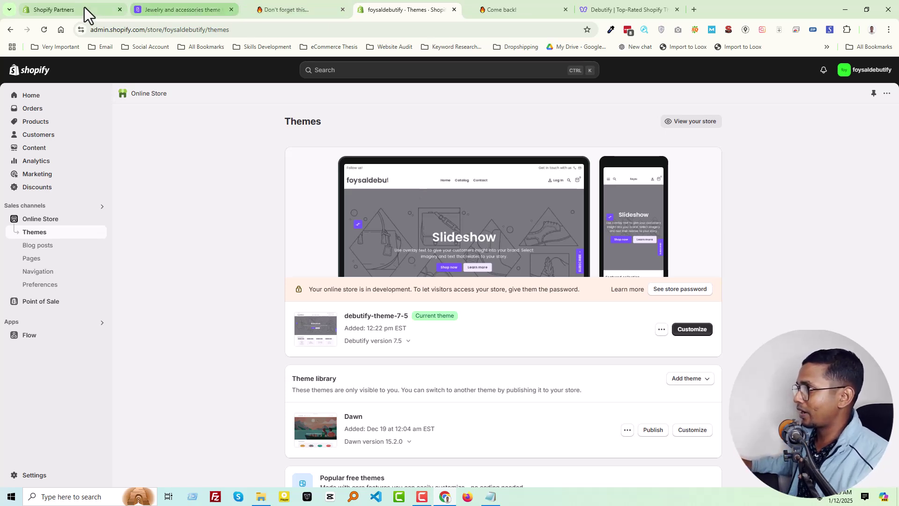
pyautogui.click(150, 7)
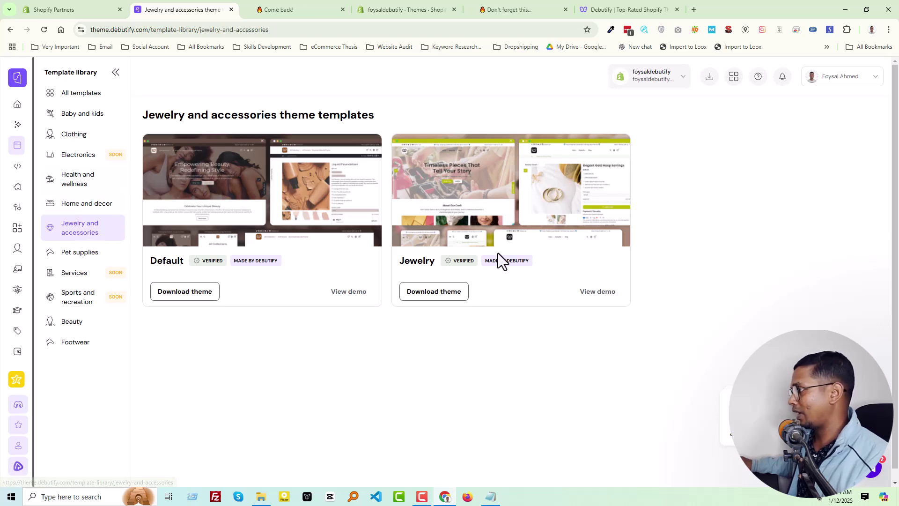
pyautogui.click(384, 11)
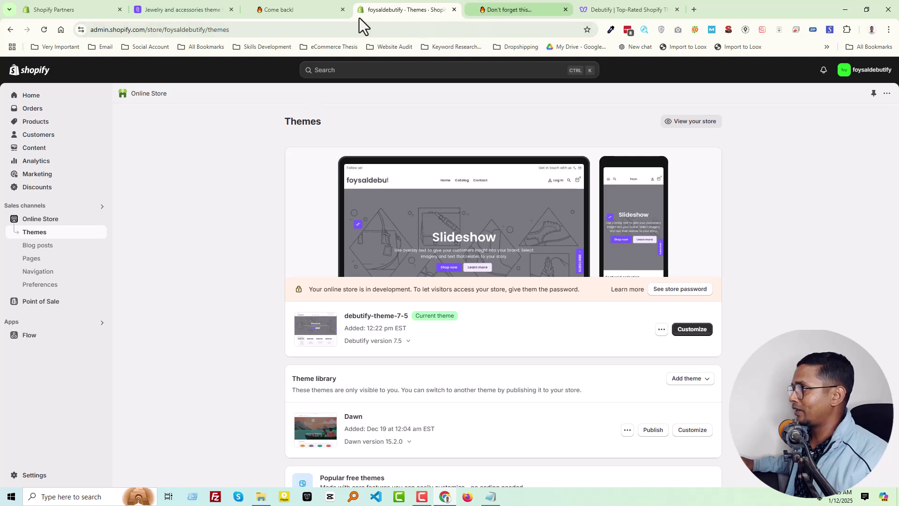
pyautogui.click(168, 10)
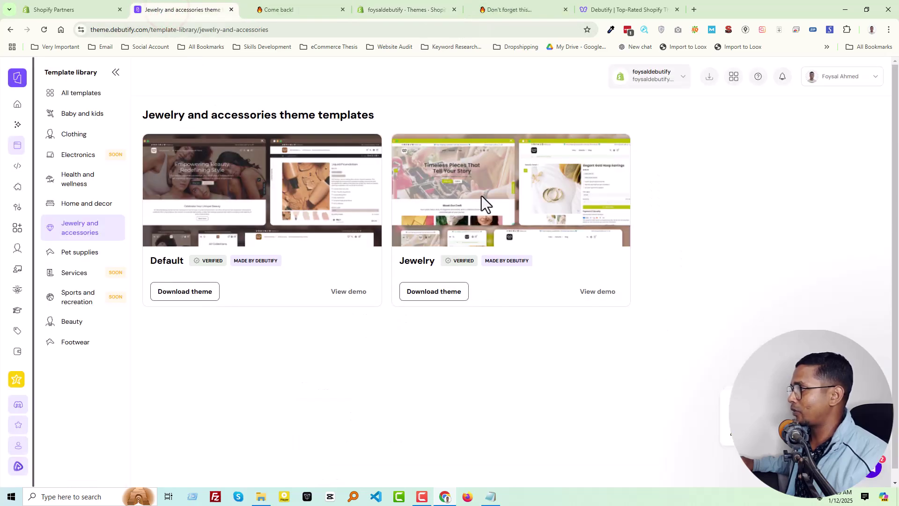
# Step: Return to the Jewelry demo store and look over its home page between the hero banner and the Elegant Gold Hoop Earrings product
pyautogui.click(295, 6)
pyautogui.scroll(-5, 413, 195)
pyautogui.scroll(-6, 397, 238)
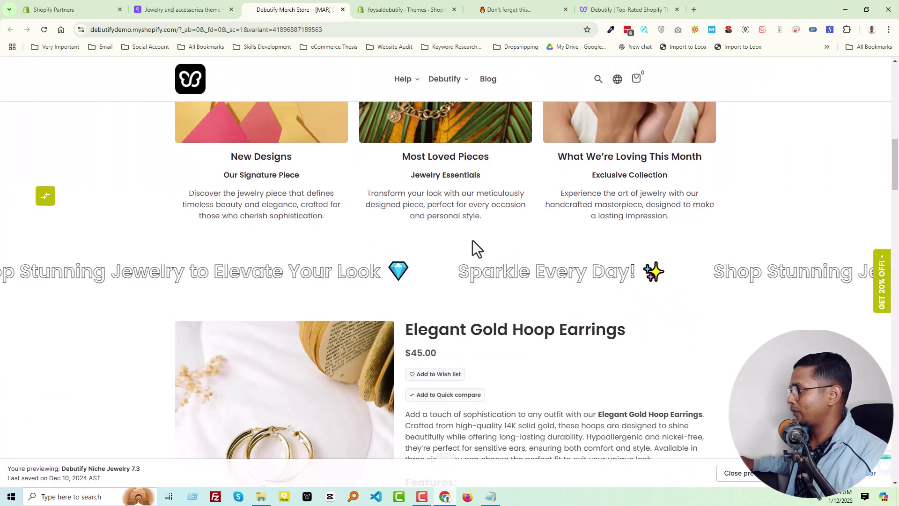
pyautogui.scroll(10, 508, 249)
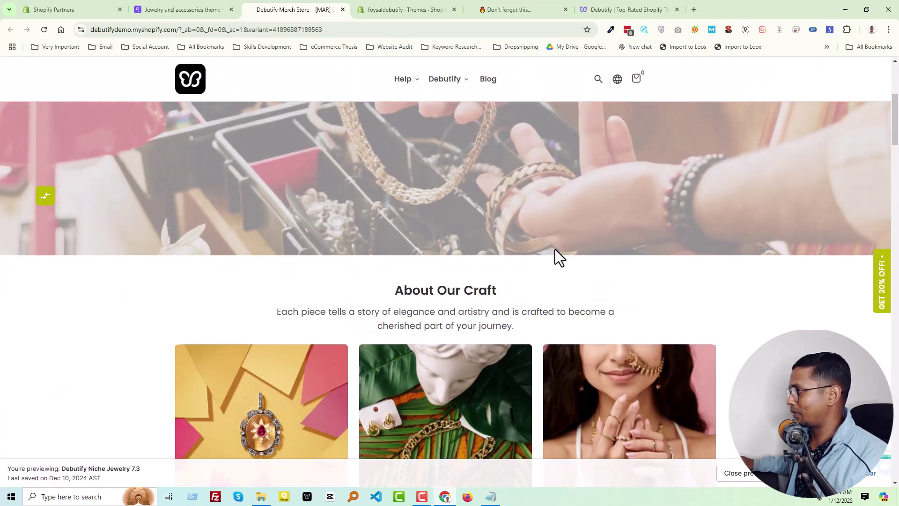